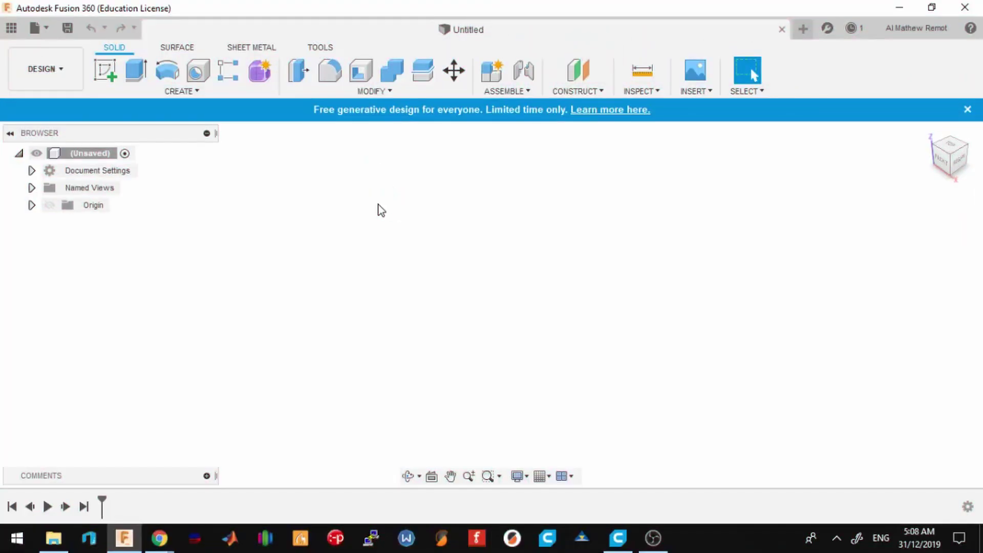
Step: Open the Ender 3.f3d design from the computer
left_click(40, 31)
left_click(60, 81)
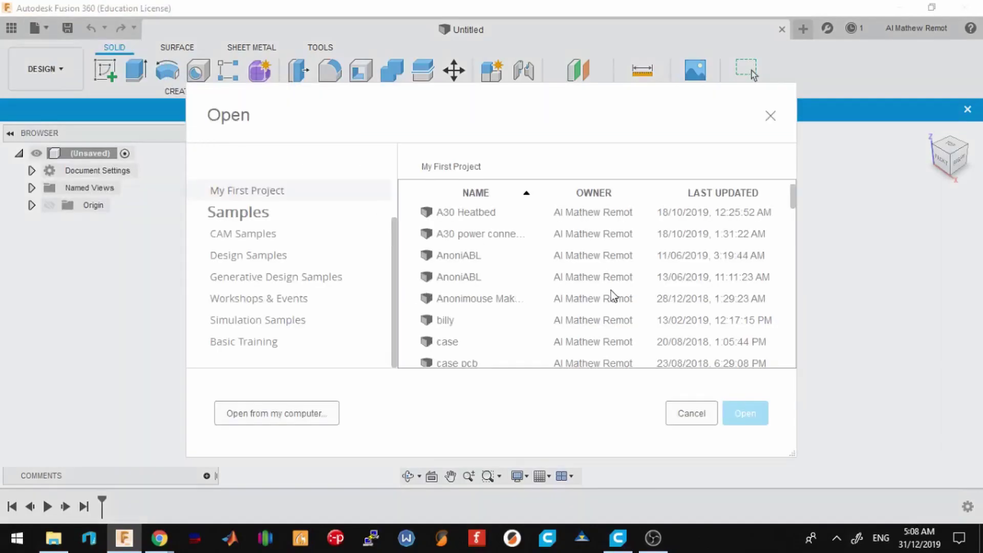
scroll(612, 296, "down", 2)
left_click(299, 414)
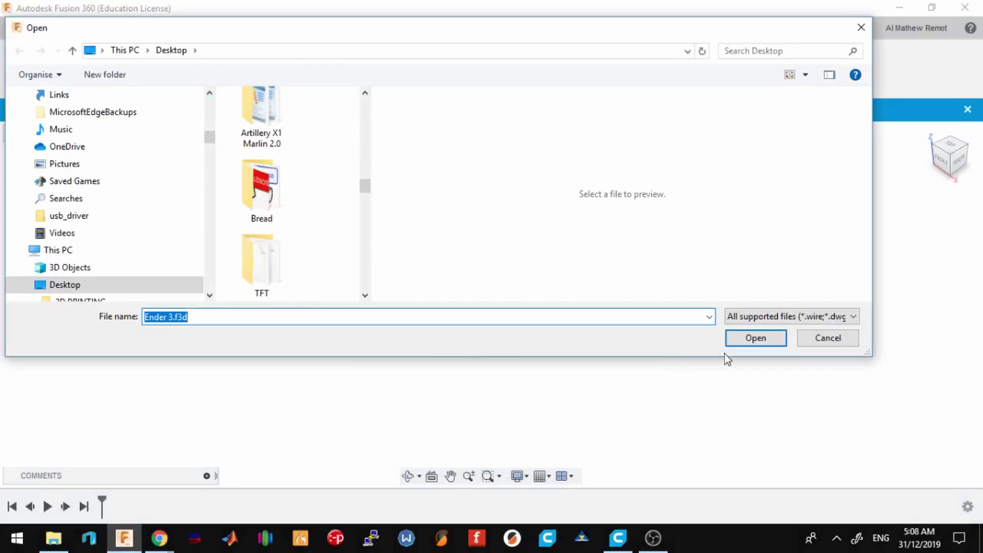
left_click(766, 338)
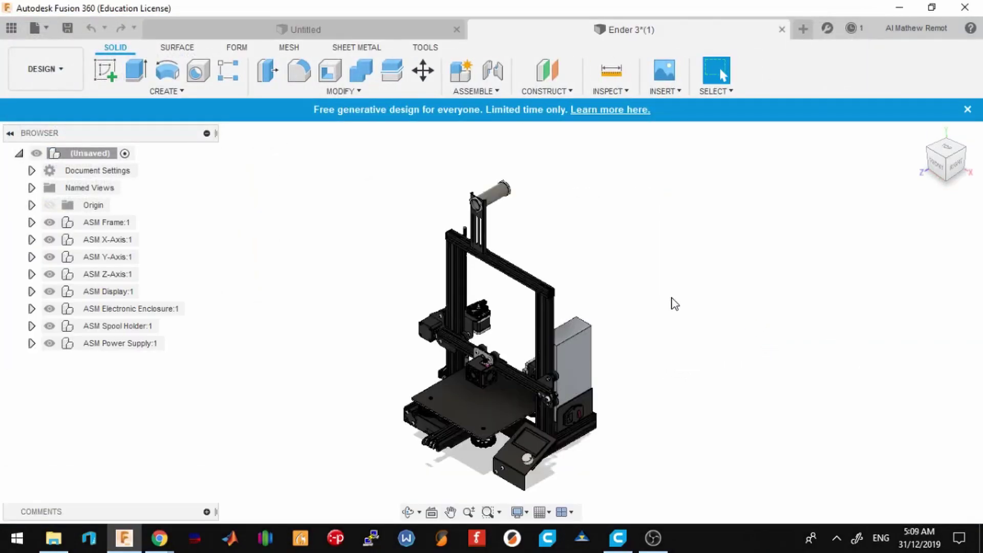
Step: Hide the ASM Power Supply and zoom in on the printer's back view
scroll(674, 351, "up", 5)
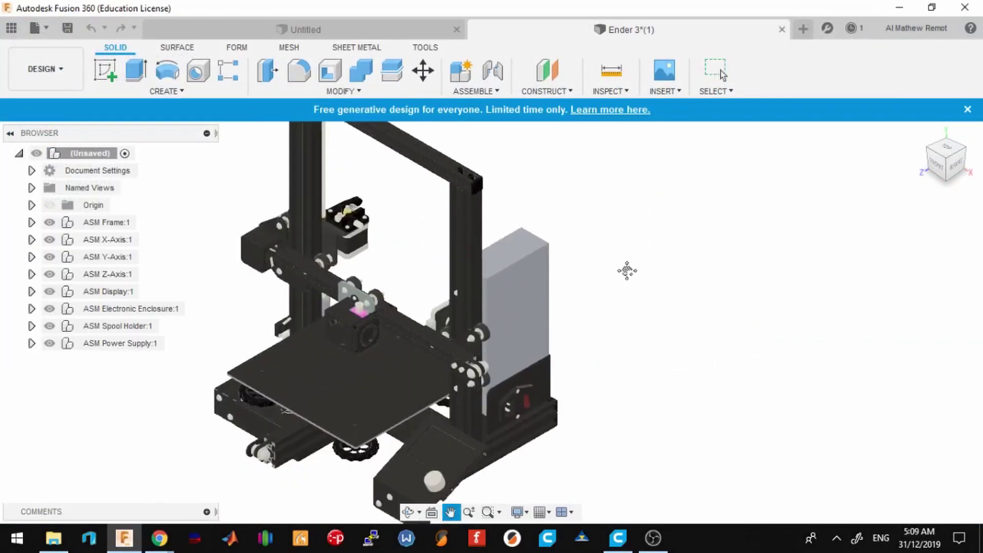
scroll(471, 300, "up", 4)
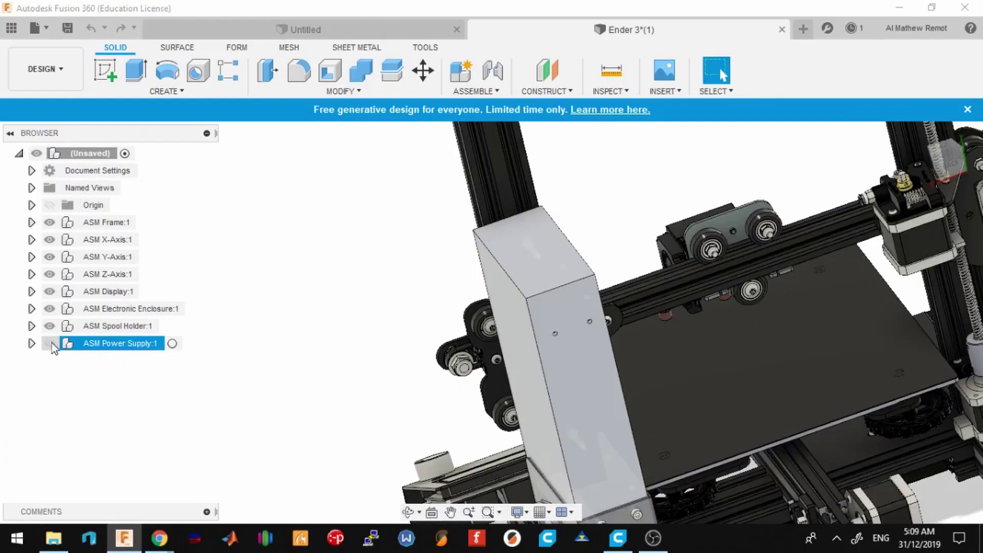
left_click(51, 343)
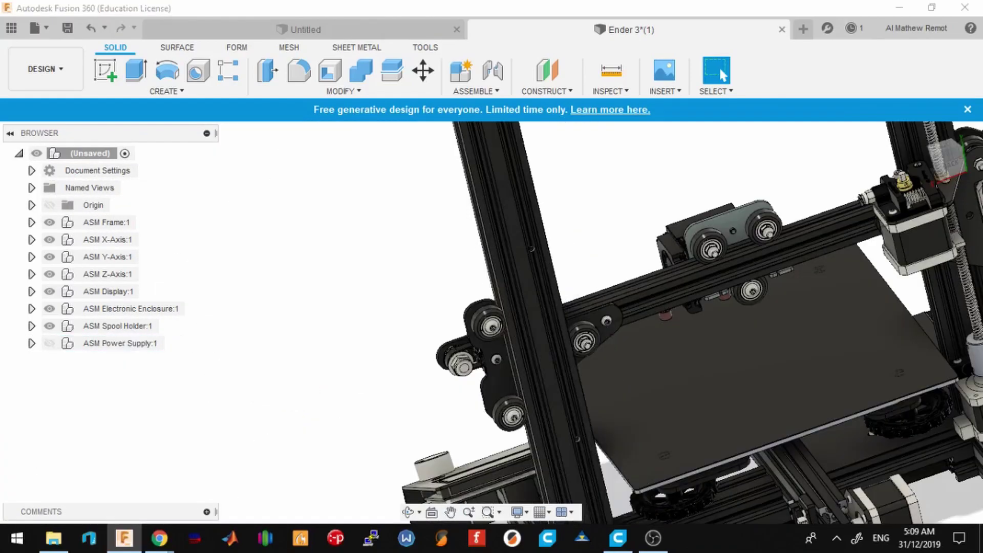
left_click(958, 165)
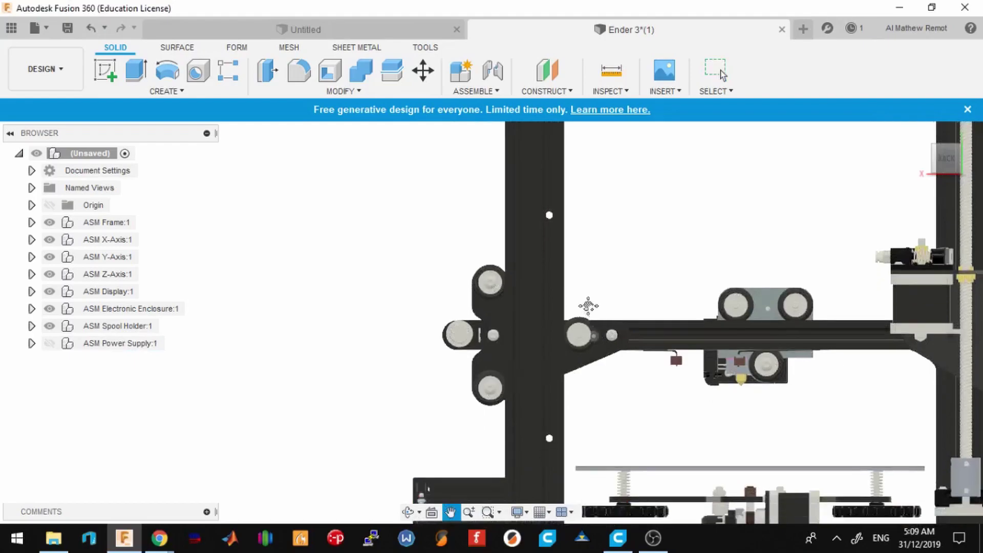
scroll(543, 330, "up", 5)
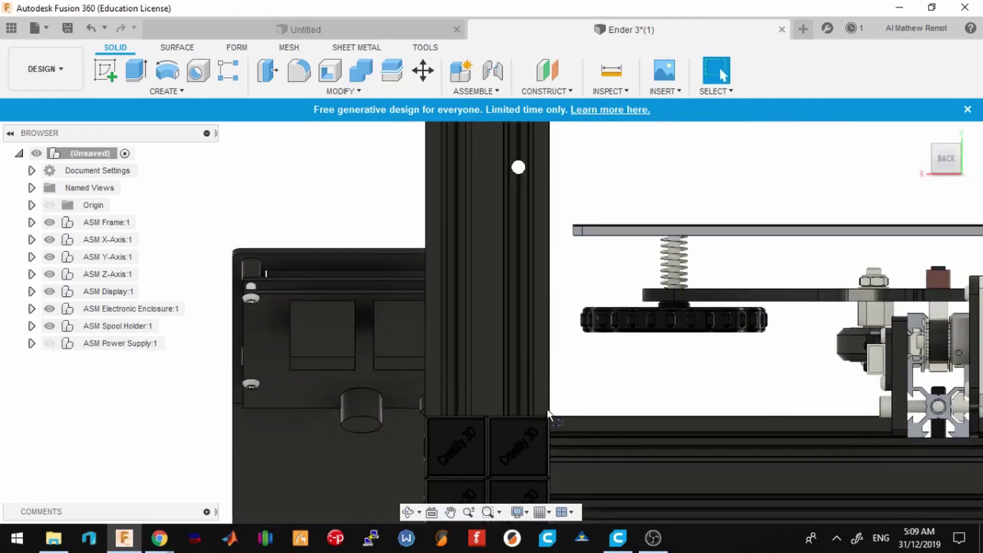
Step: Sketch on the column's back face and trace the tall plate outline, including the 245 mm edge
key("l")
left_click(539, 399)
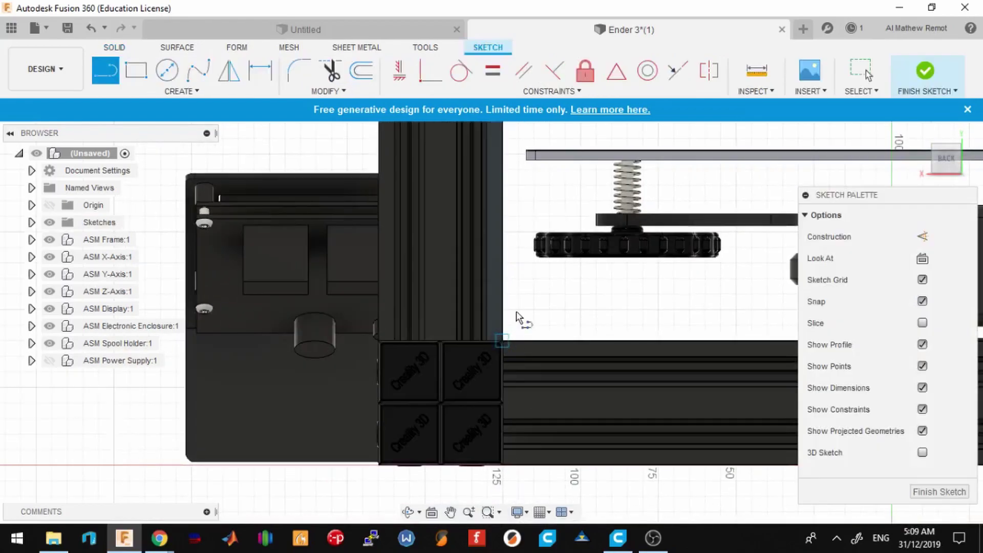
left_click(502, 340)
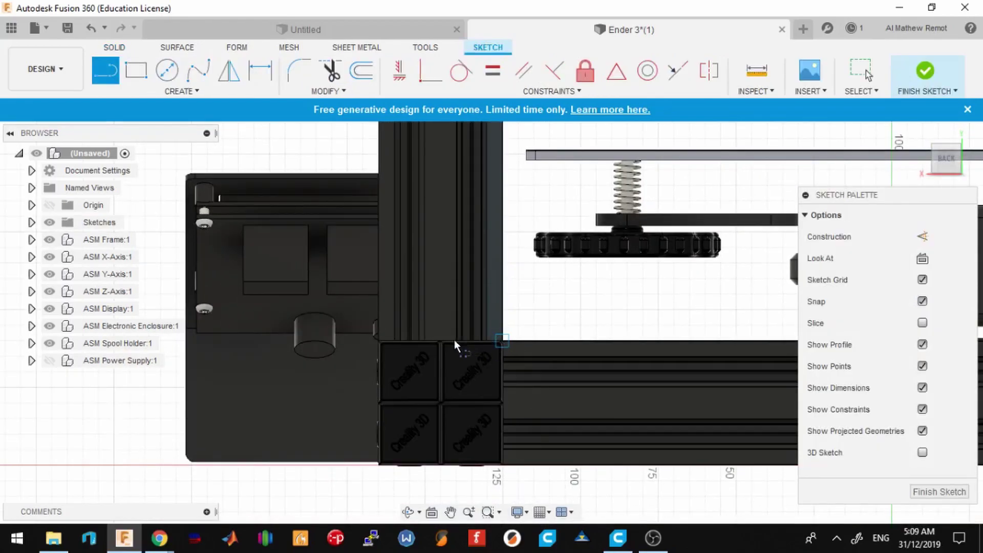
left_click(428, 339)
middle_click_drag(427, 207, 428, 371)
middle_click_drag(428, 179, 431, 312)
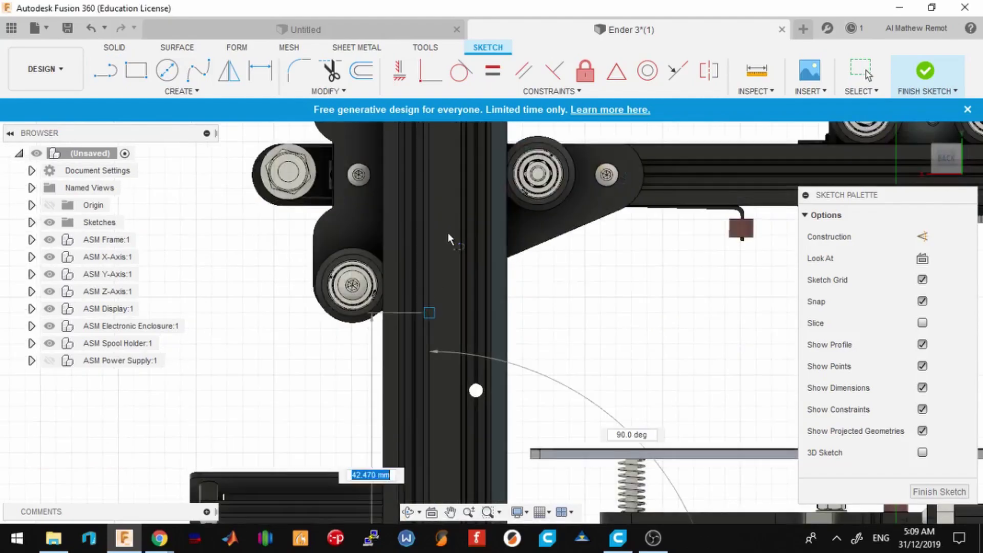
middle_click_drag(446, 206, 448, 487)
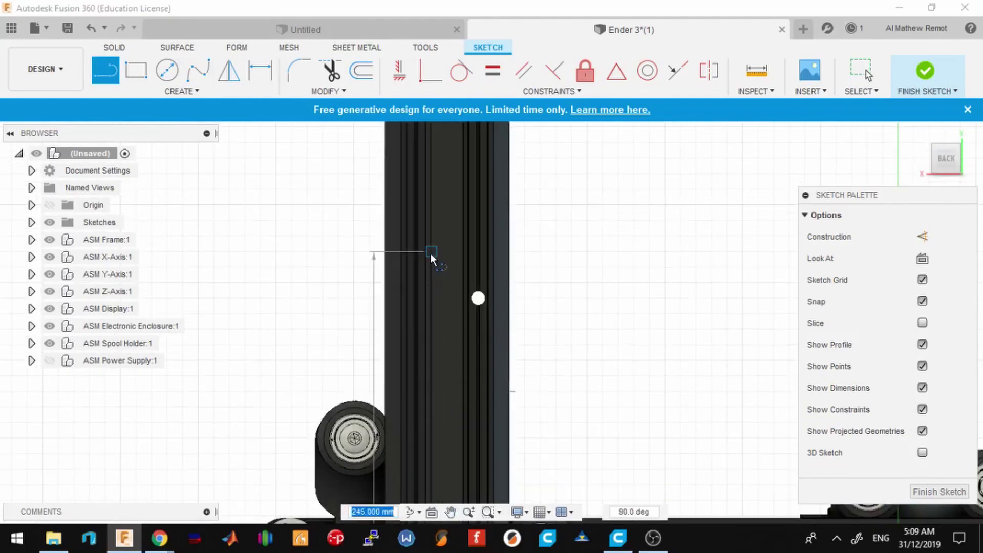
left_click(432, 236)
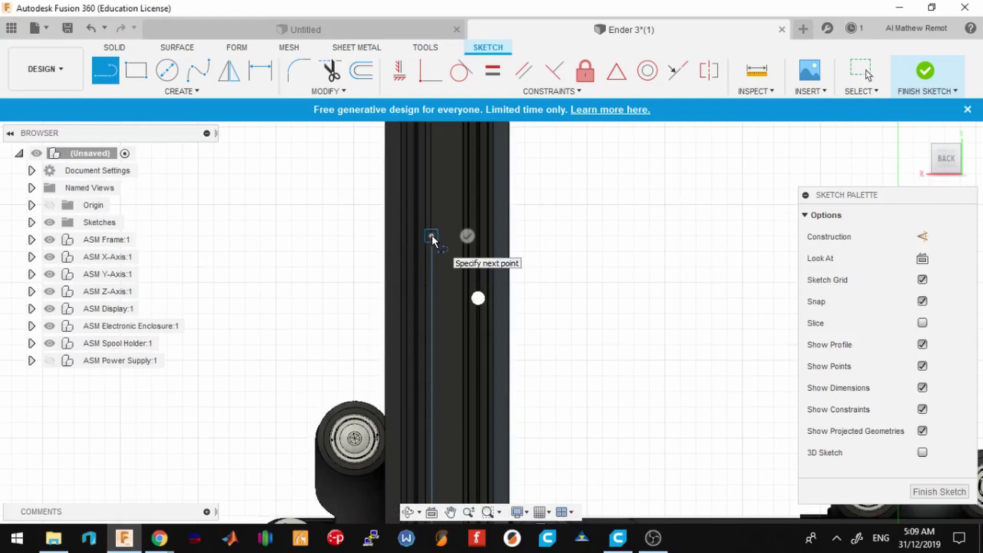
mouse_move(432, 236)
left_mouse_down()
mouse_move(521, 245)
mouse_move(508, 236)
left_mouse_up()
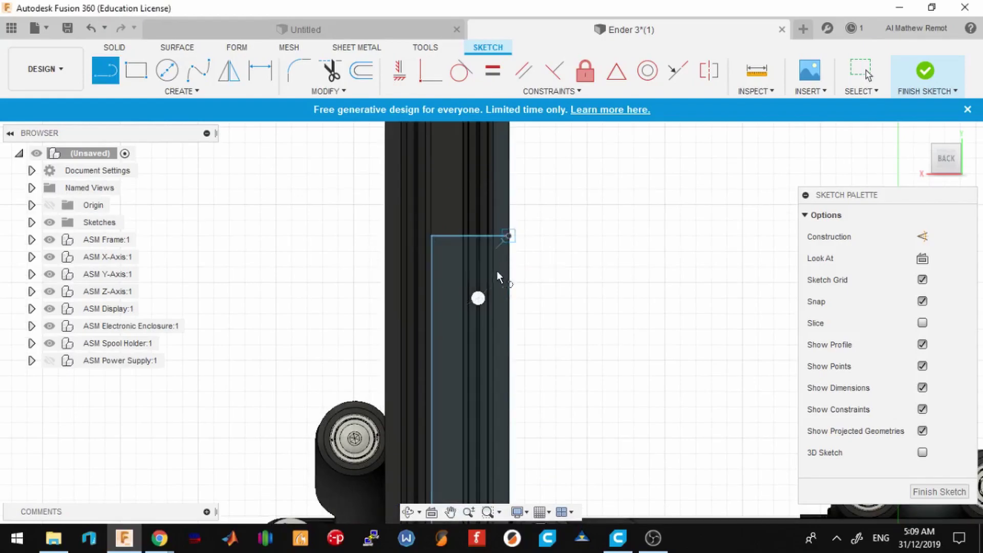
scroll(531, 310, "up", 5)
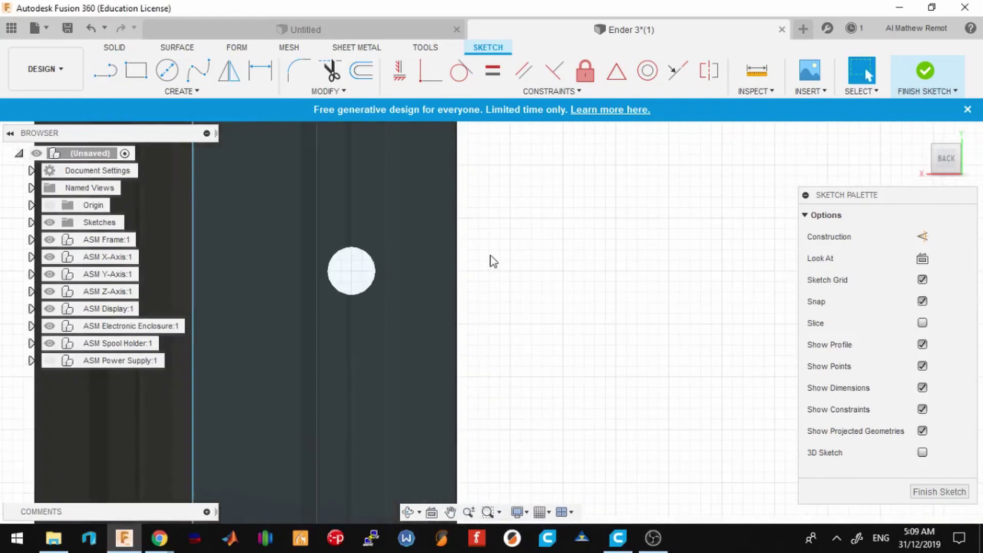
Step: Place a 4.433 mm hole circle over the upper frame hole
key("c")
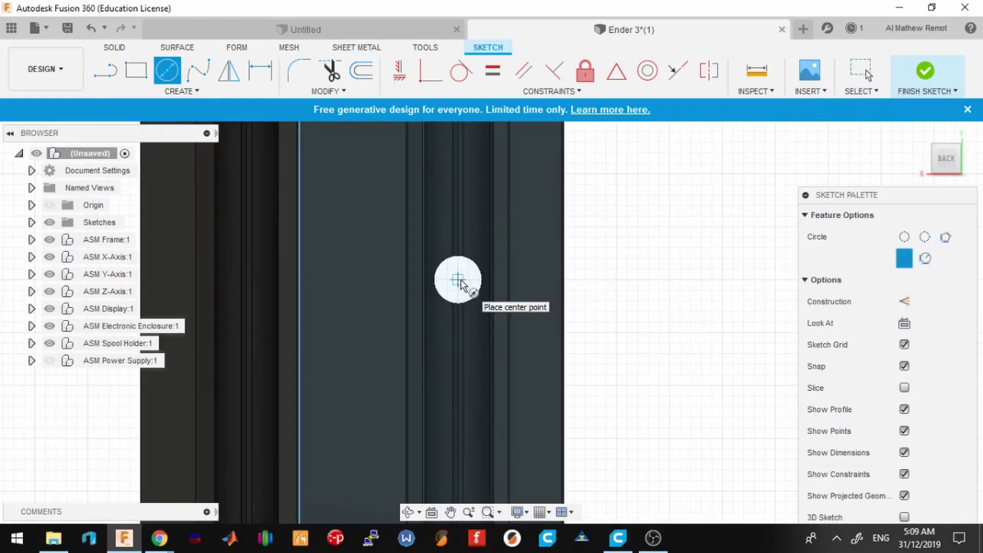
scroll(462, 287, "up", 3)
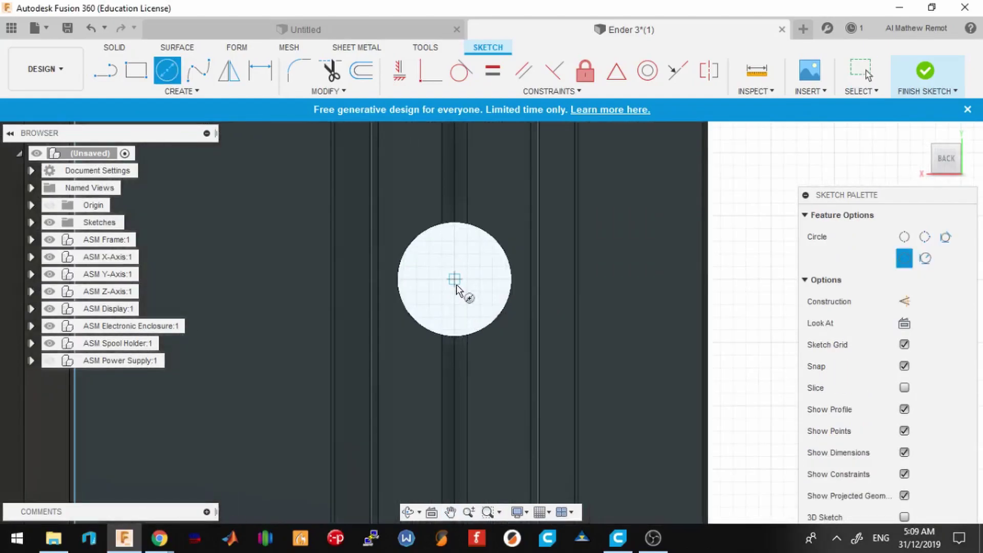
left_click(486, 336)
Step: Place matching 4.433 mm hole circles over the lower frame hole
scroll(507, 372, "down", 5)
middle_click_drag(623, 300, 630, 117)
middle_click_drag(650, 433, 645, 141)
middle_click_drag(679, 440, 660, 205)
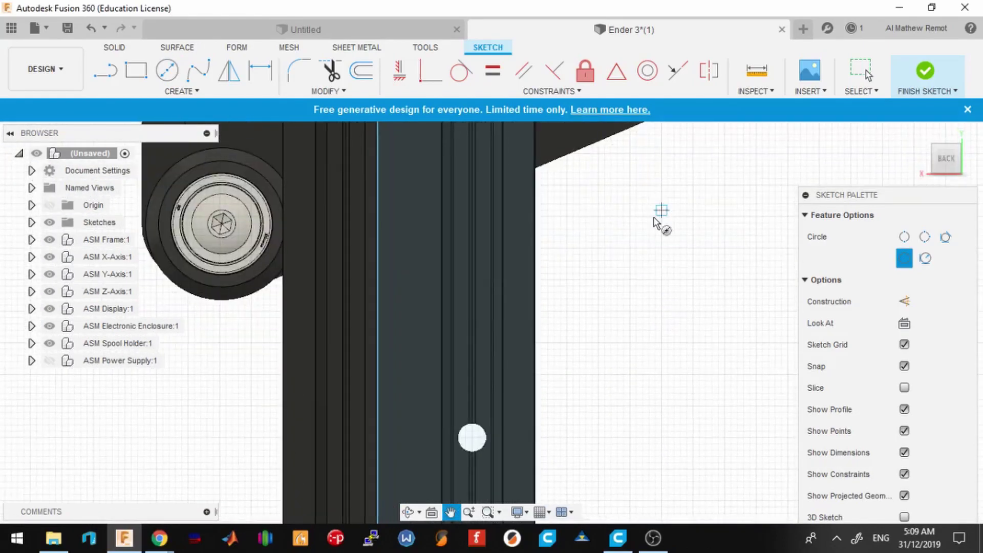
middle_click_drag(631, 397, 650, 244)
scroll(515, 293, "up", 6)
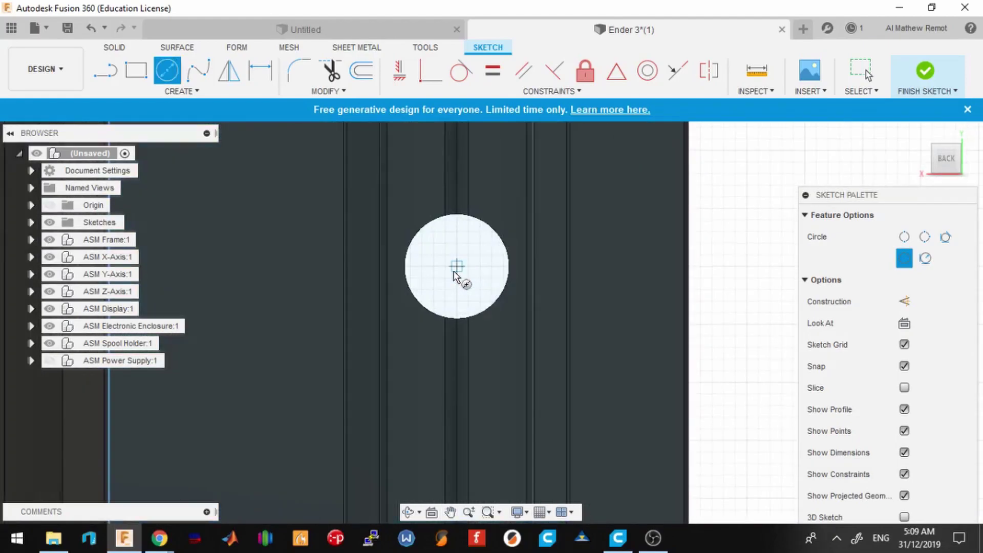
left_click(455, 267)
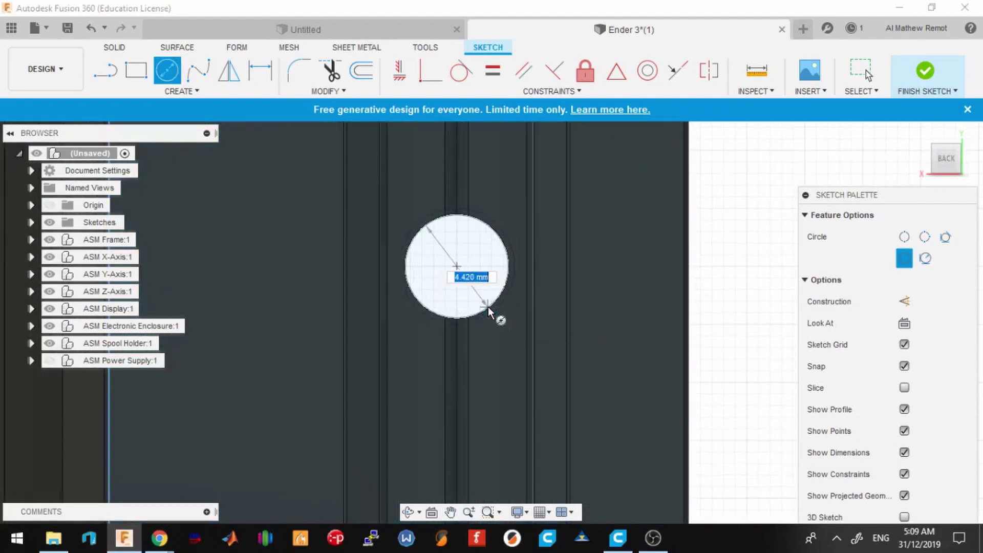
scroll(489, 312, "up", 2)
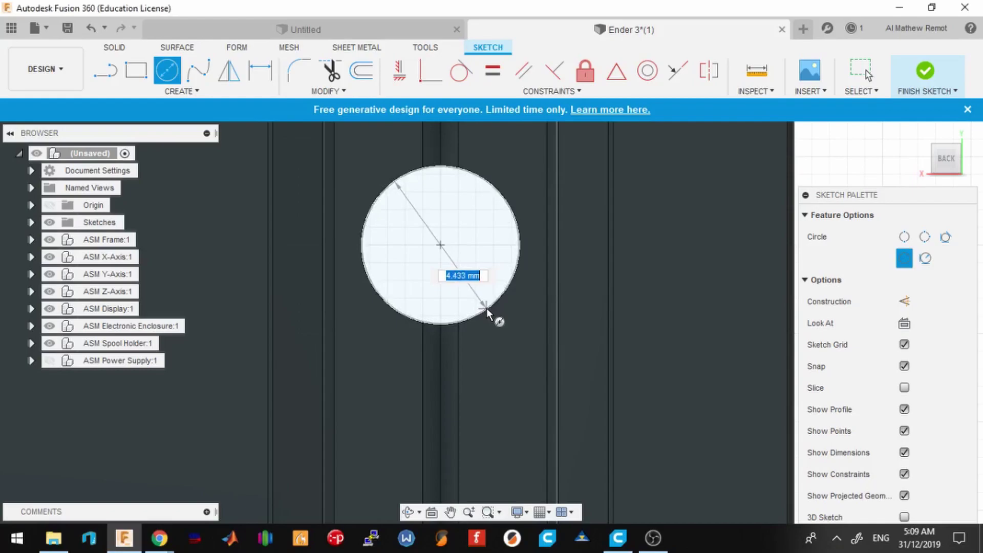
left_click(487, 314)
scroll(471, 292, "down", 10)
Step: Select both plate profiles for Press Pull
key("q")
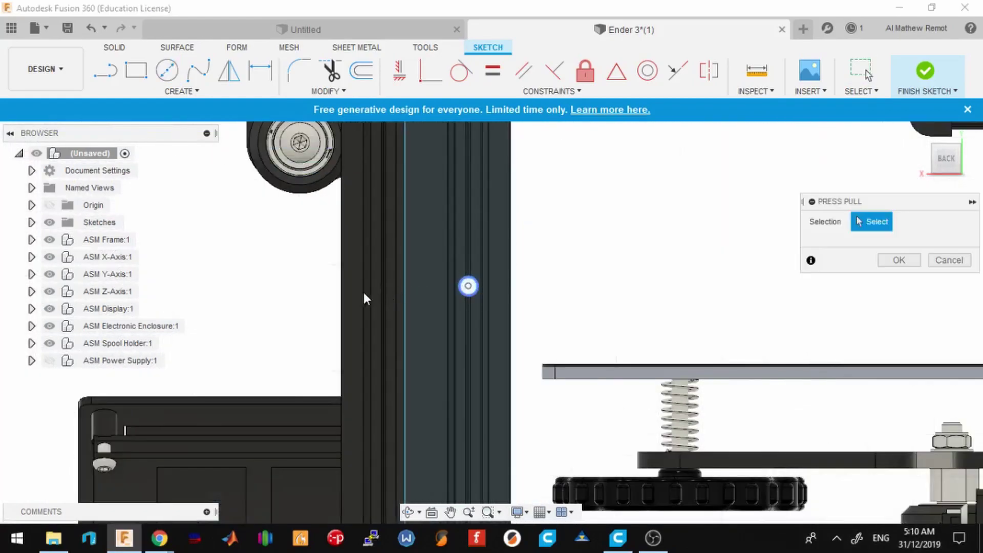
middle_click_drag(294, 288, 305, 295, "shift")
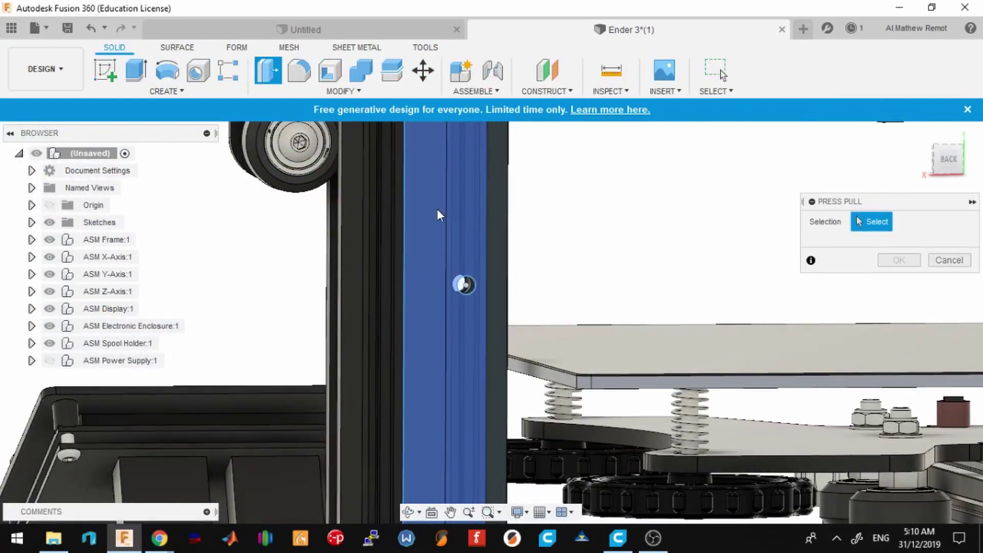
left_click(436, 208)
left_click(500, 201)
scroll(533, 203, "down", 4)
middle_click_drag(553, 207, 586, 283)
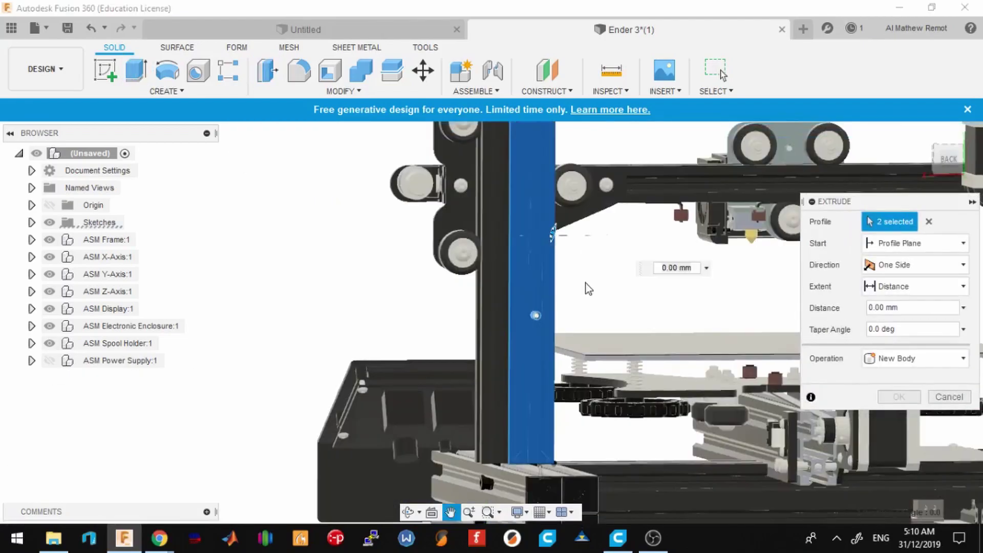
Step: Extrude the selected profiles 3 mm as a New Body
type("3")
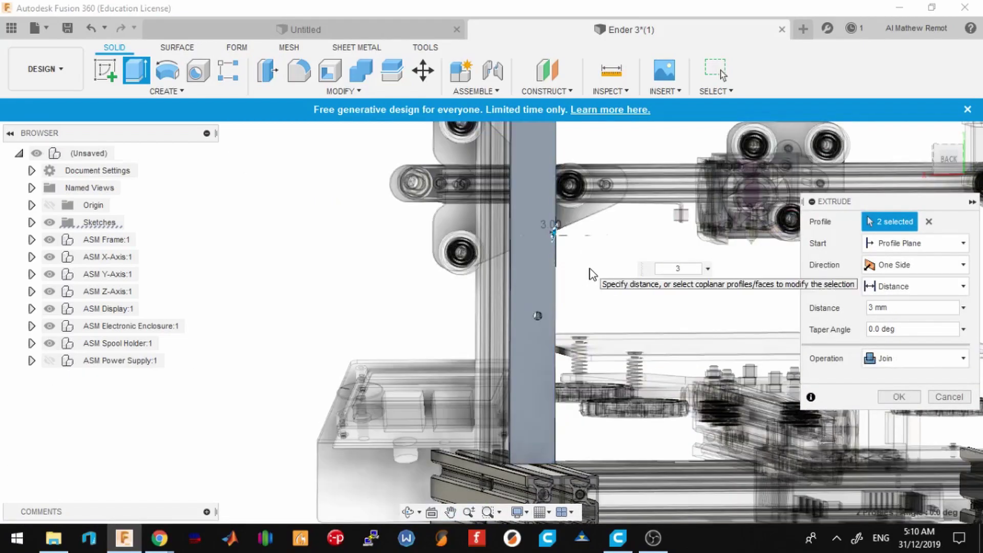
left_click(900, 364)
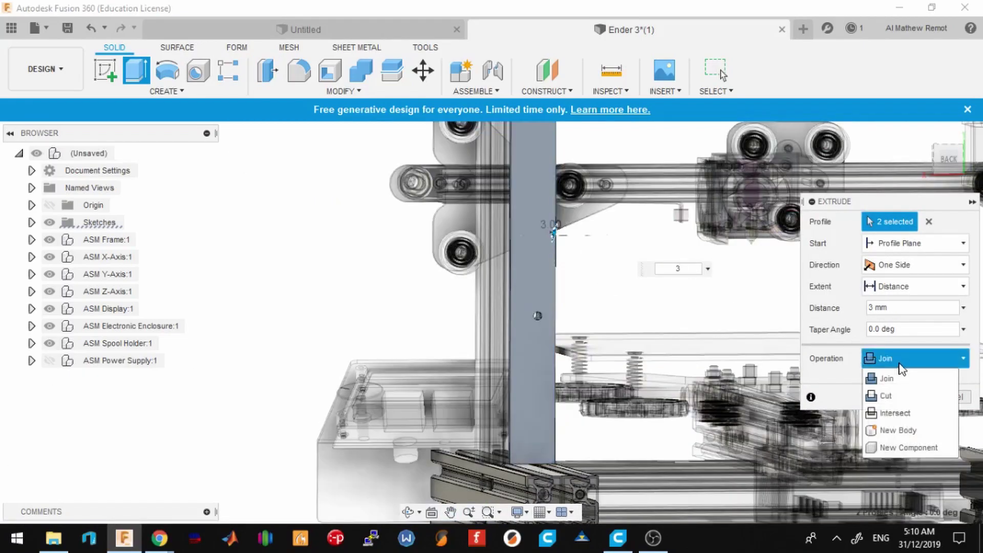
left_click(893, 431)
left_click(899, 397)
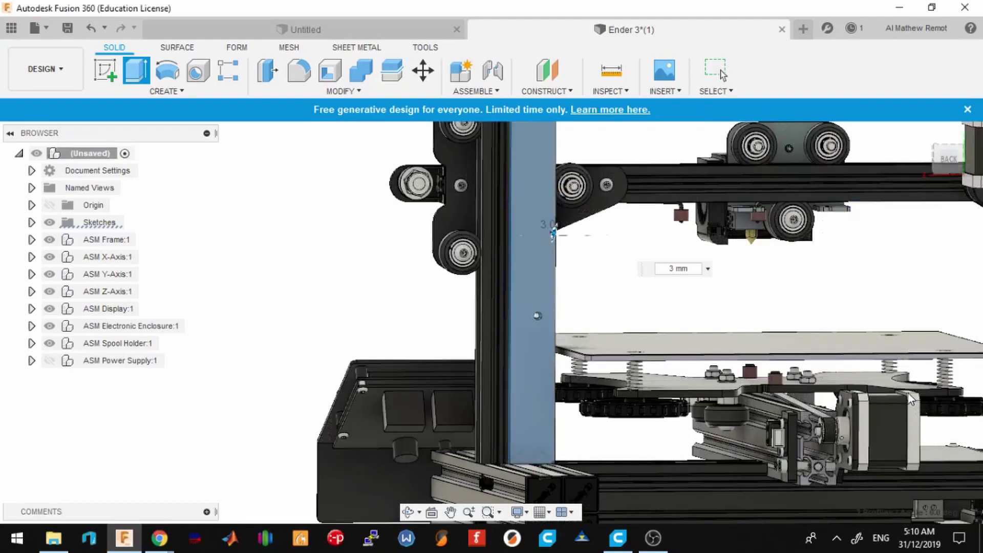
middle_click_drag(654, 179, 657, 377)
scroll(657, 376, "down", 3)
scroll(640, 317, "up", 6)
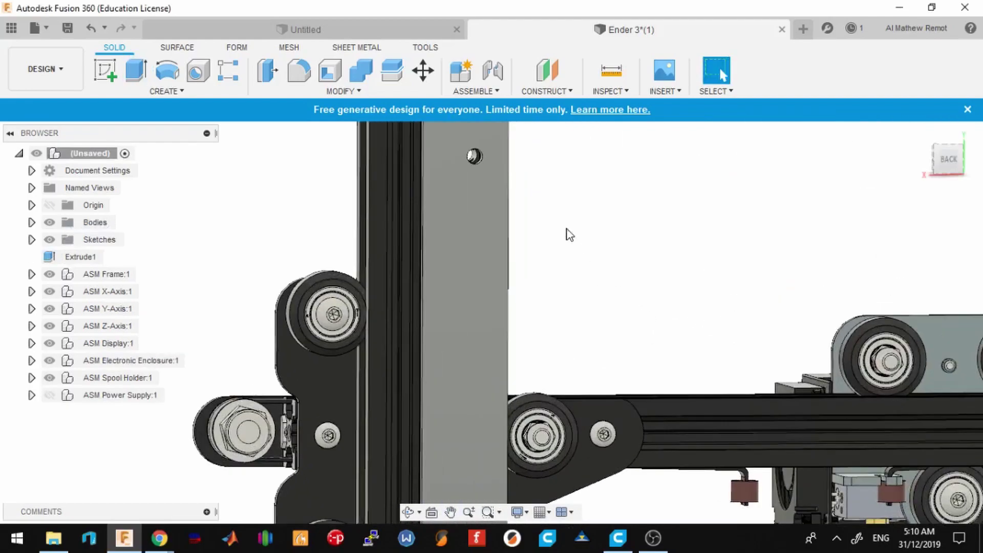
middle_click_drag(559, 202, 634, 294, "shift")
Step: Round the plate's two top corner edges with a 3 mm fillet
key("f")
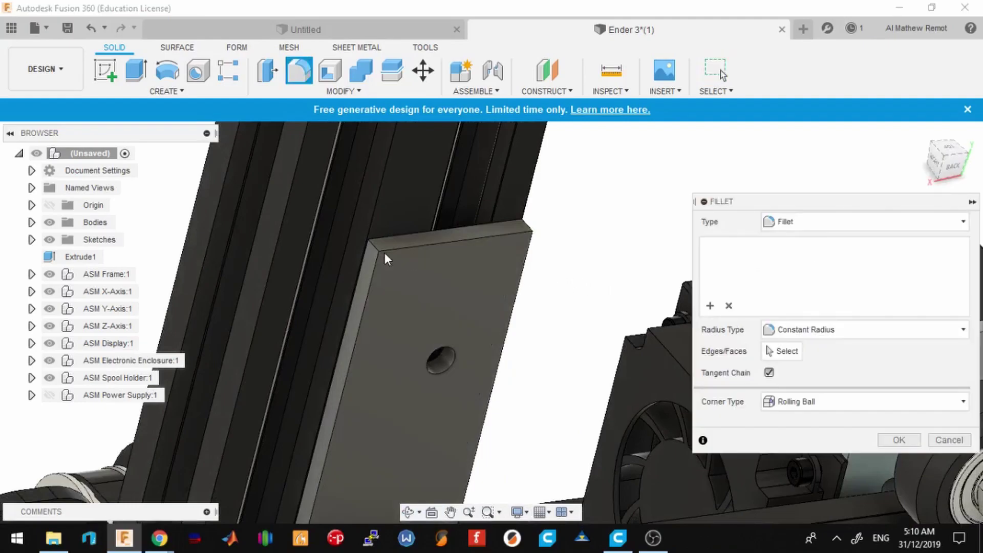
left_click(373, 245)
middle_click_drag(569, 238, 351, 398, "shift")
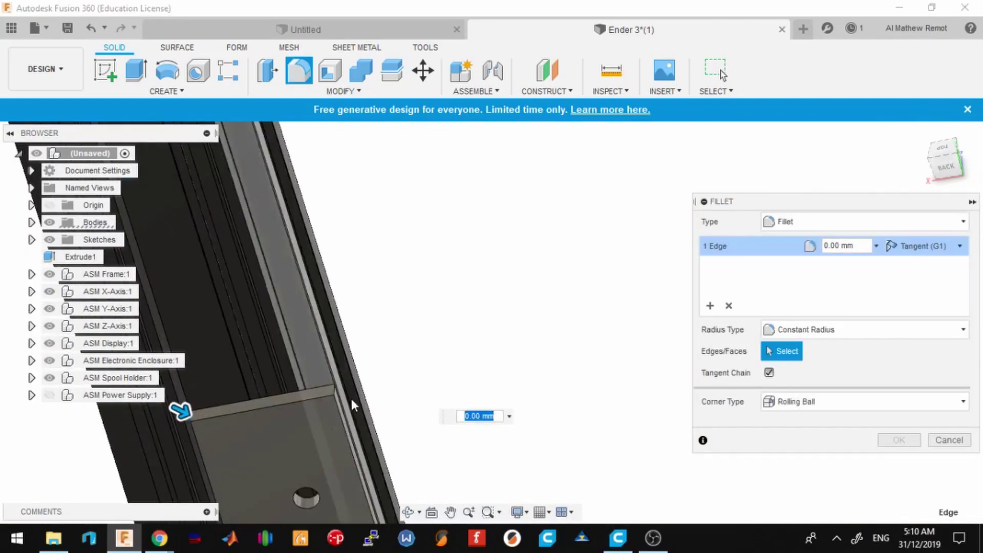
scroll(357, 381, "up", 3)
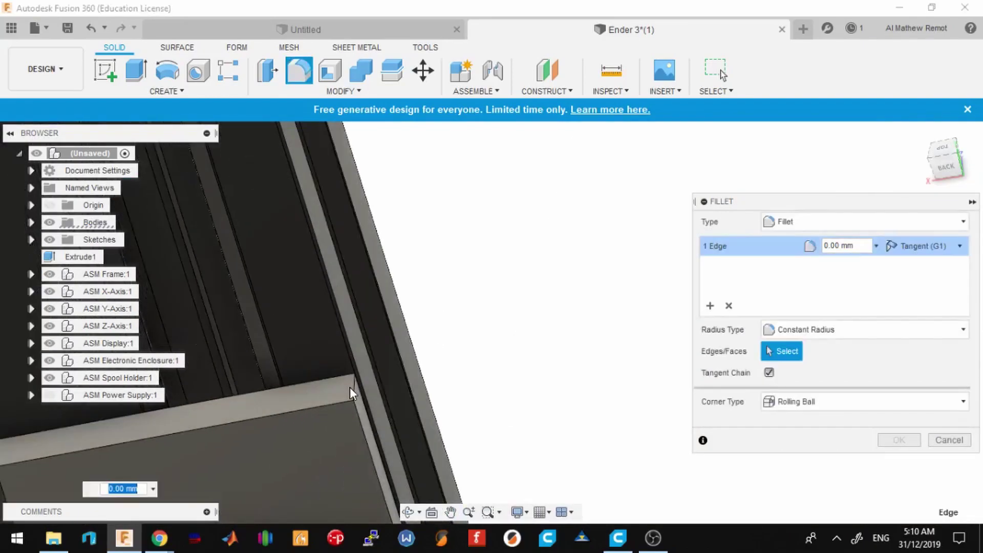
left_click(355, 392)
type("3")
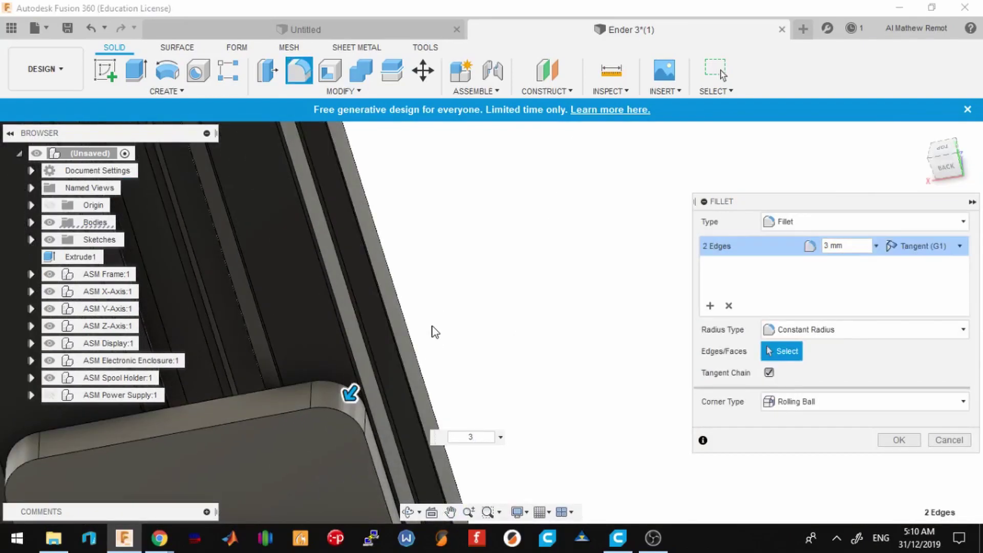
key("Return")
scroll(616, 378, "down", 3)
middle_click_drag(617, 377, 642, 144, "shift")
Step: Send the plate body through File > 3D Print to Ultimaker Cura
scroll(687, 412, "down", 3)
scroll(640, 154, "down", 2)
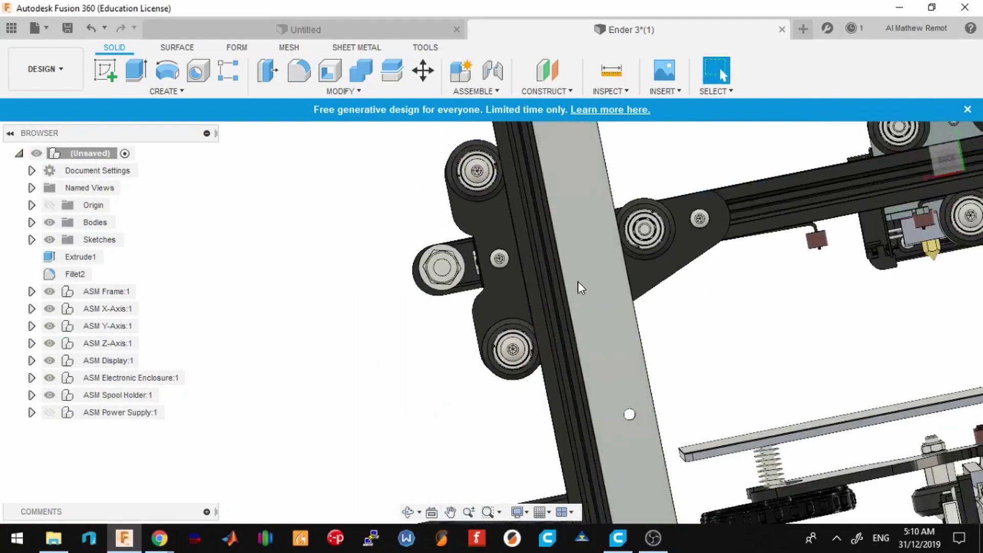
left_click(579, 281)
left_click(46, 28)
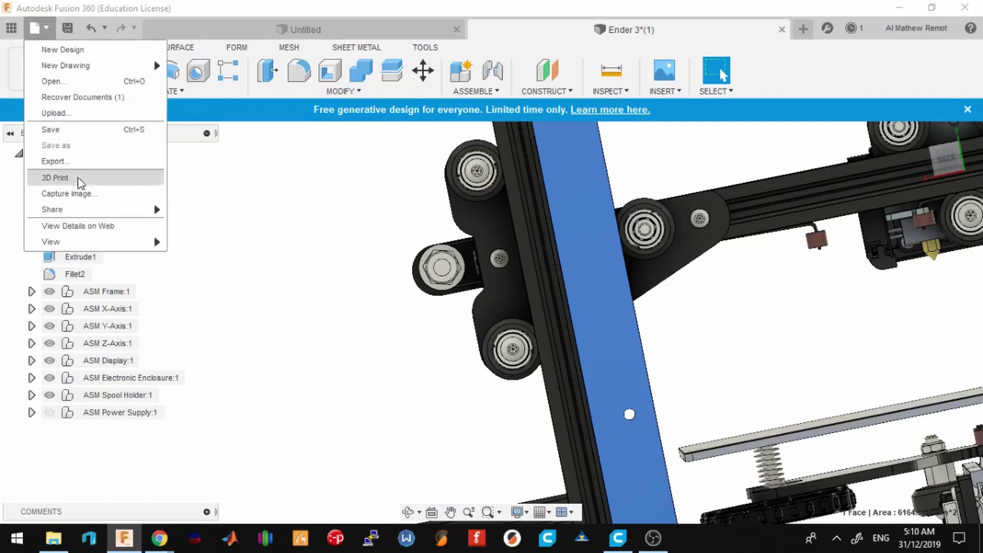
left_click(81, 182)
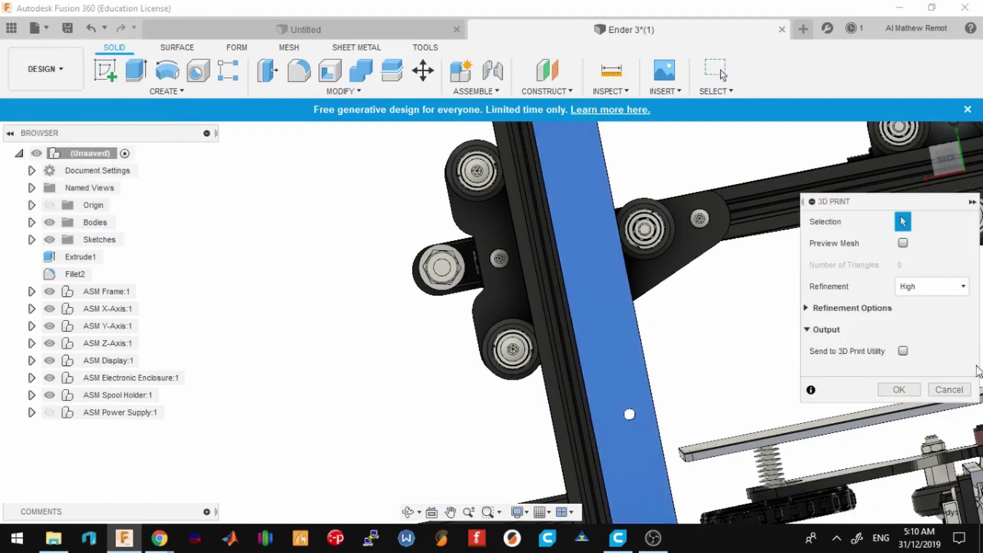
left_click(911, 392)
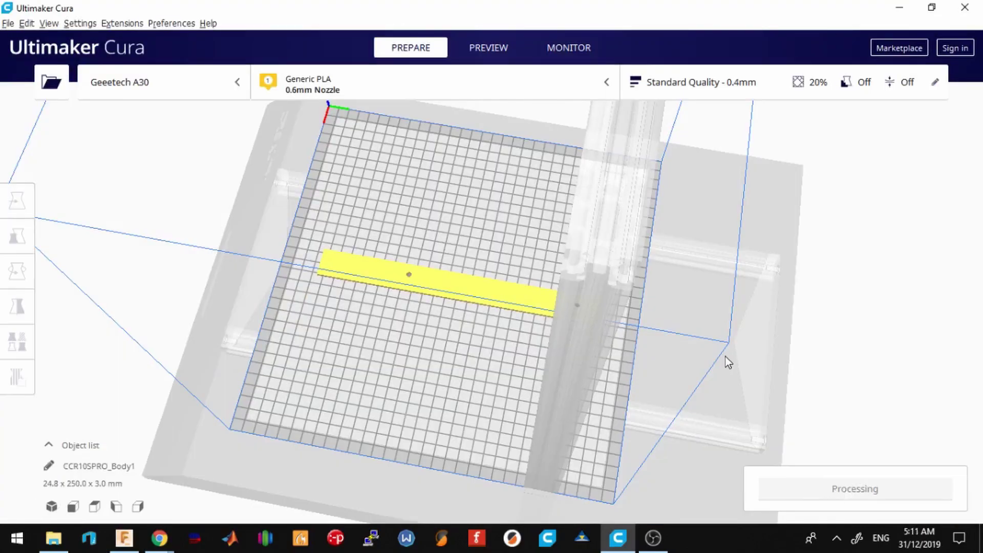
Step: Undo the 40% scale and set the strip's Z thickness to 1.2 mm, non-uniformly
right_click_drag(725, 357, 568, 363)
scroll(569, 363, "up", 3)
left_click(392, 350)
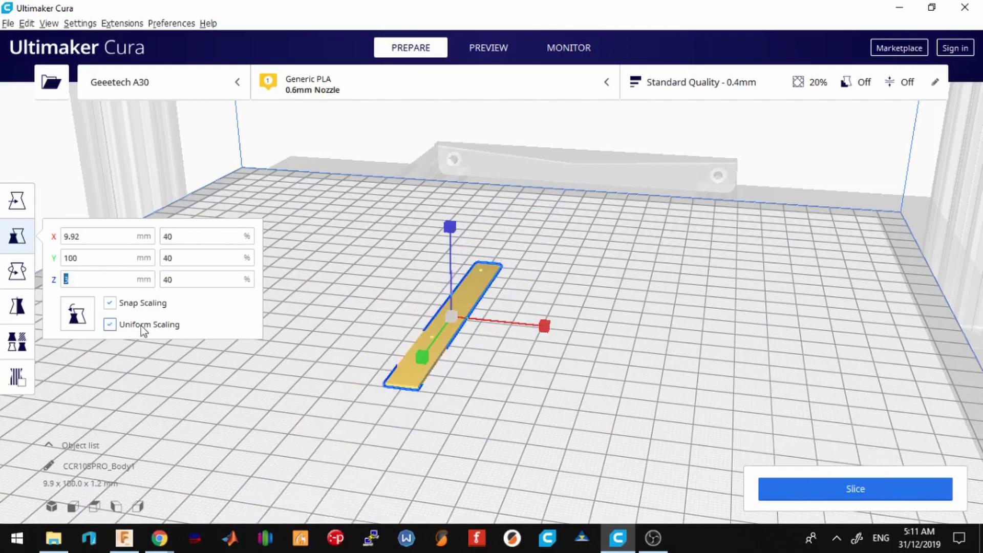
left_click(346, 306)
key("ctrl+z")
left_click(428, 367)
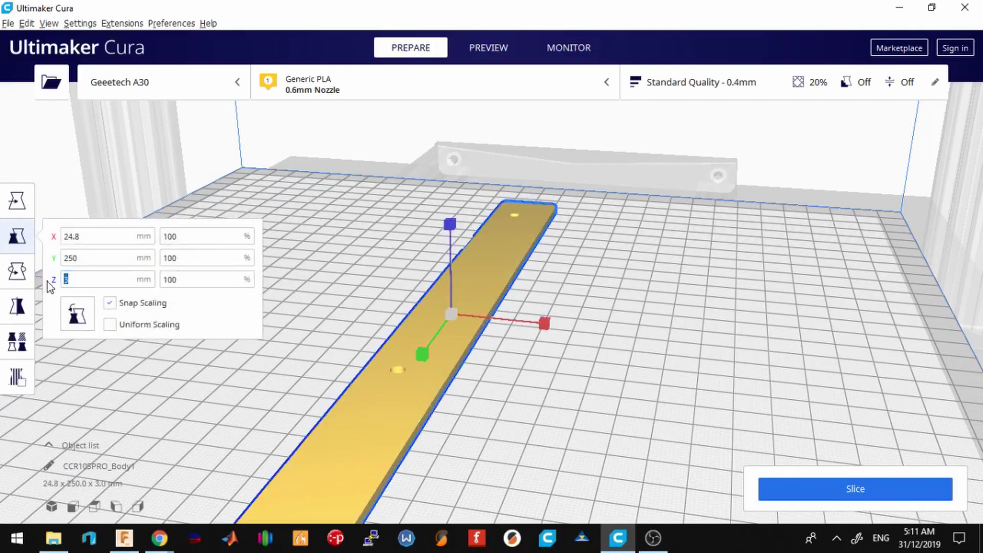
key("Return")
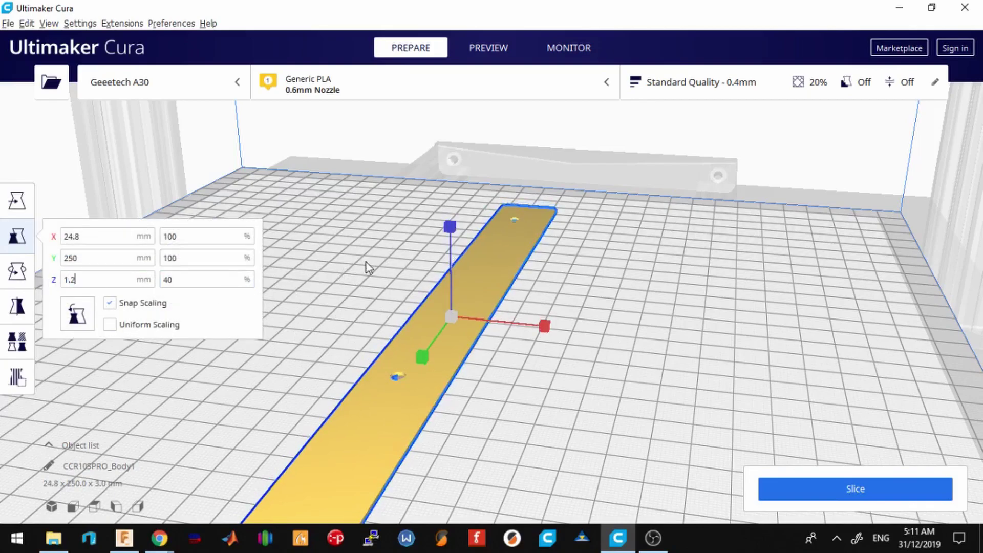
Step: Slice the 24.8 × 250.0 × 1.2 mm plate for a 23-minute, 10 g print
left_click(368, 268)
left_click(791, 490)
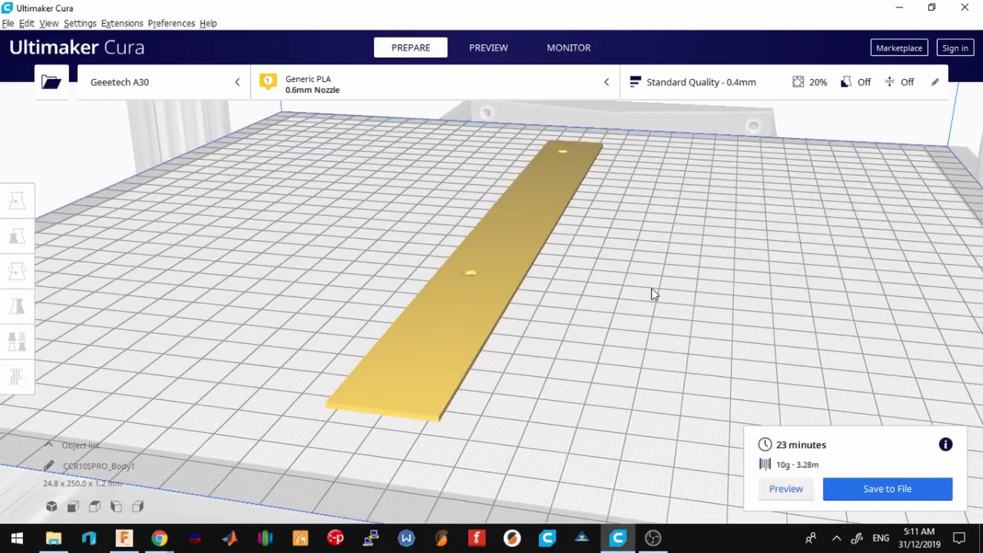
mouse_move(652, 288)
right_mouse_down()
mouse_move(648, 262)
mouse_move(647, 288)
right_mouse_up()
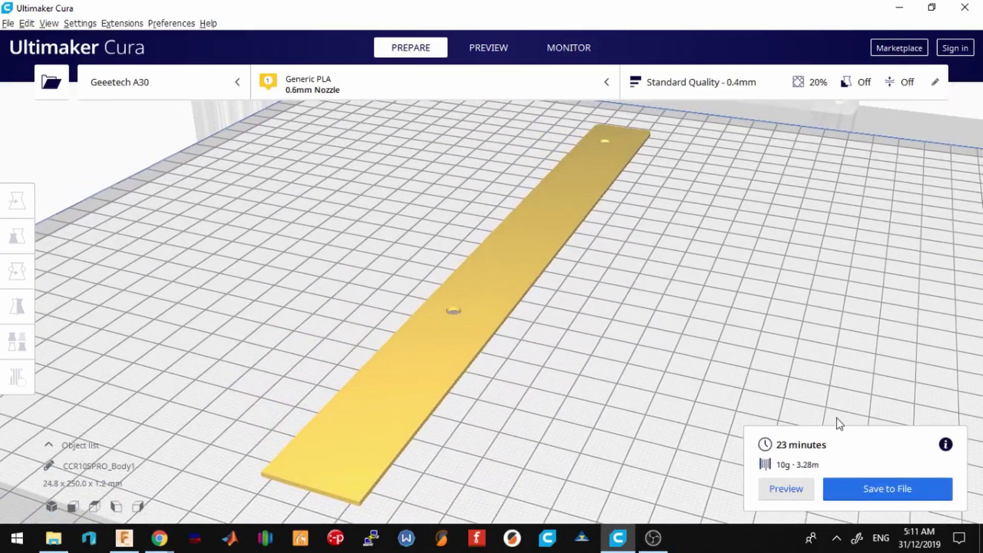